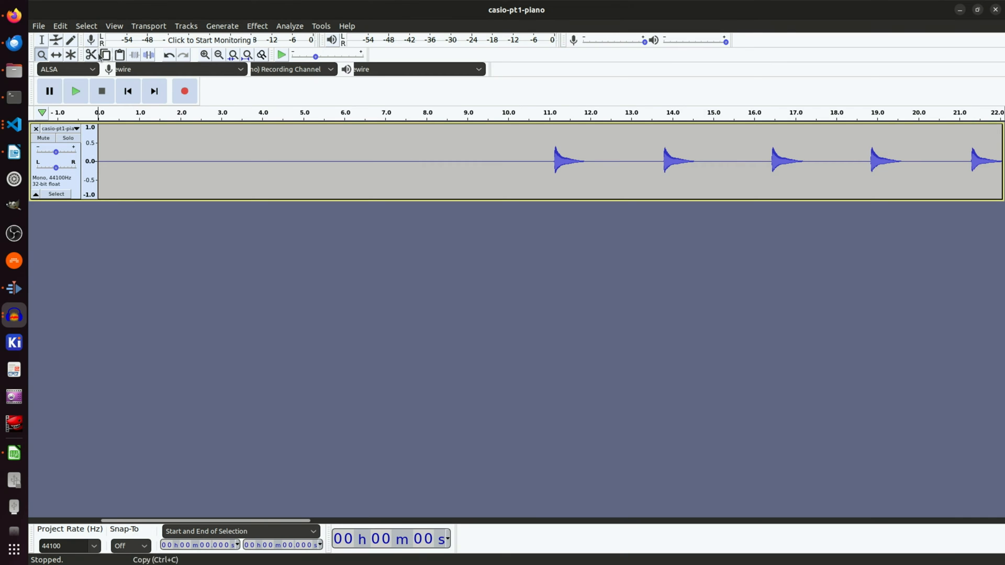
Step: Capture a noise profile with Noise Reduction from the silent stretch before the first note, about 0.5 s to 10.9 s
left_click(41, 40)
left_click_drag(542, 166, 118, 162)
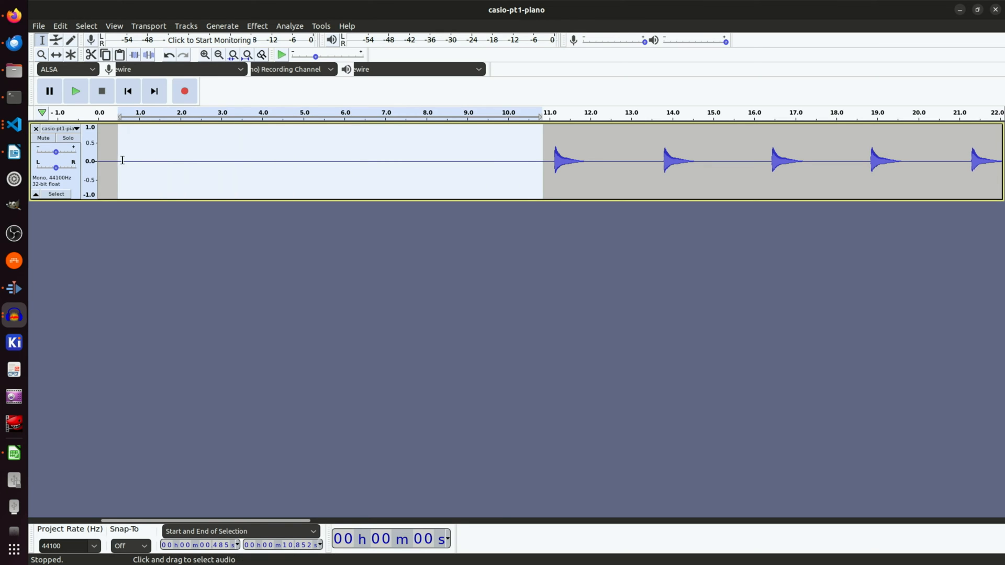
left_click(257, 26)
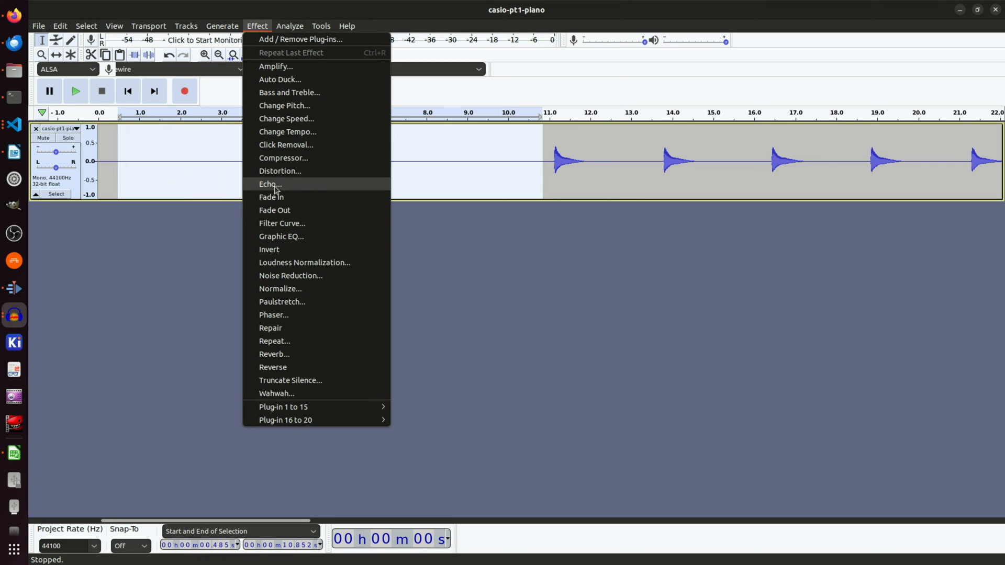
left_click(301, 276)
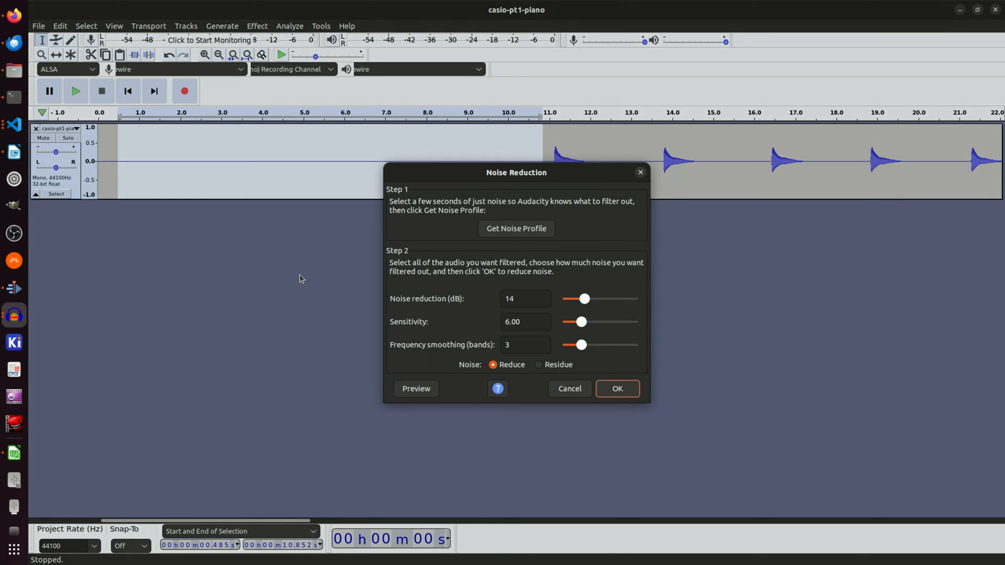
left_click(520, 233)
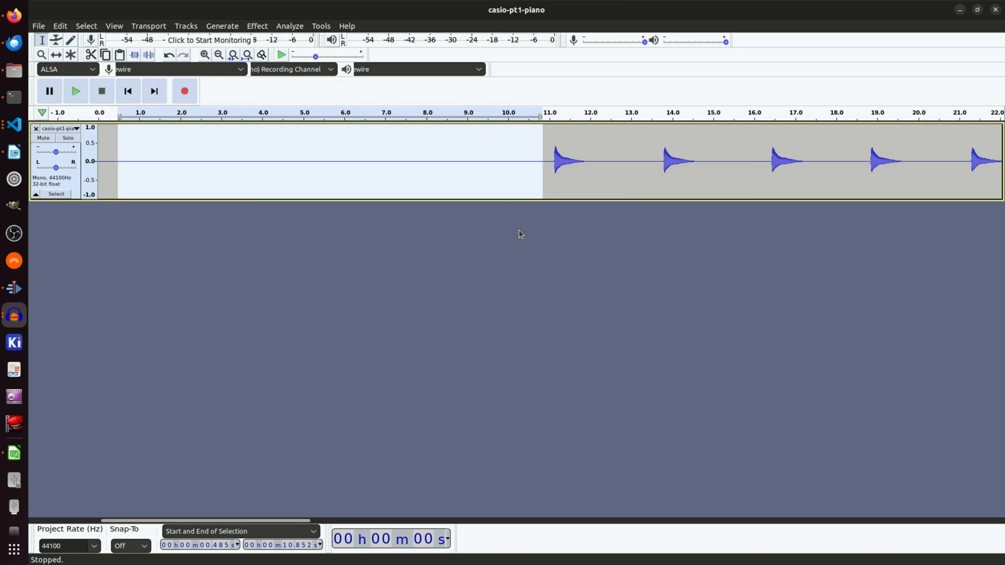
Step: Apply Noise Reduction to the entire recording with 14 dB reduction, sensitivity 6.00 and frequency smoothing of 3 bands
key("ctrl+a")
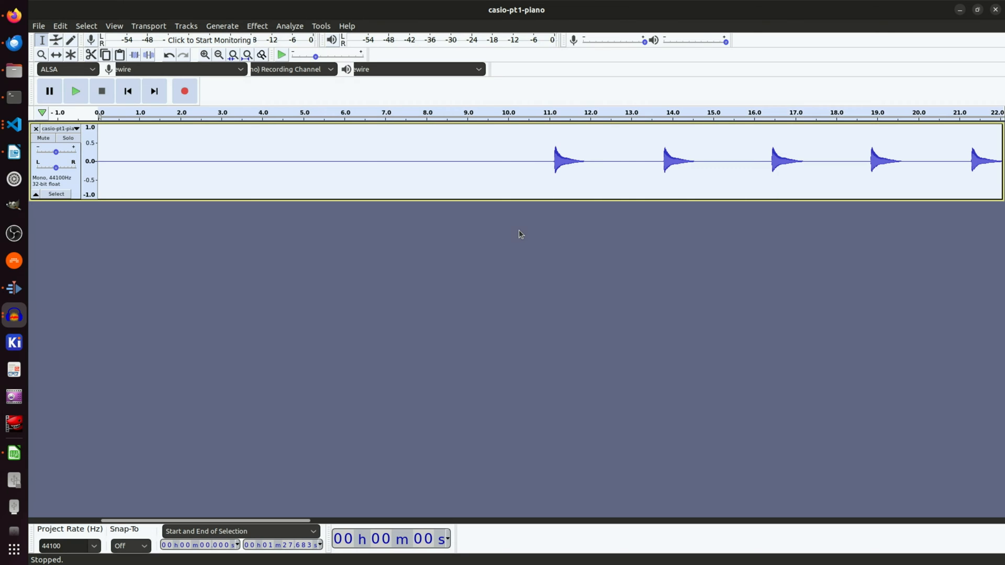
left_click(249, 27)
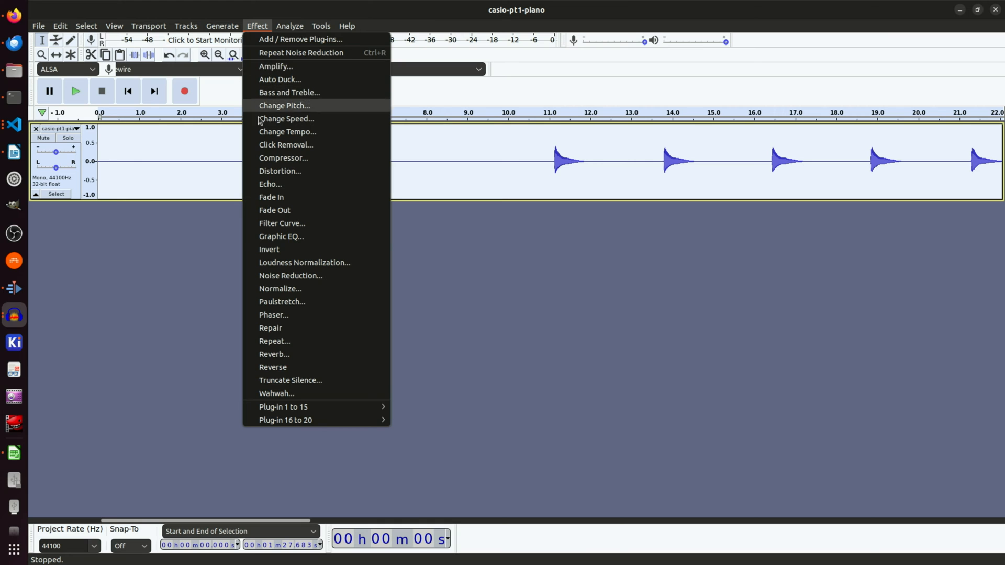
left_click(275, 276)
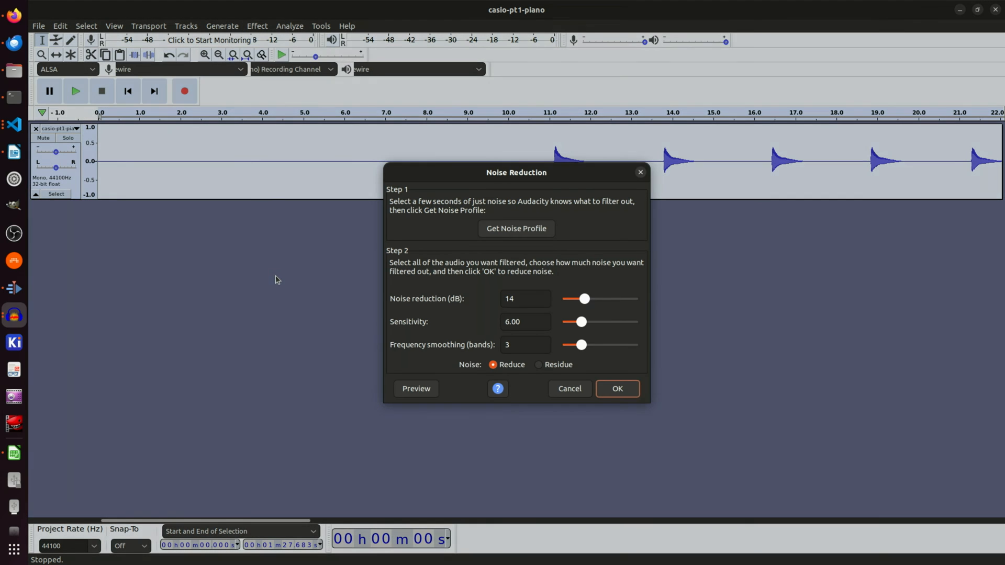
left_click(616, 390)
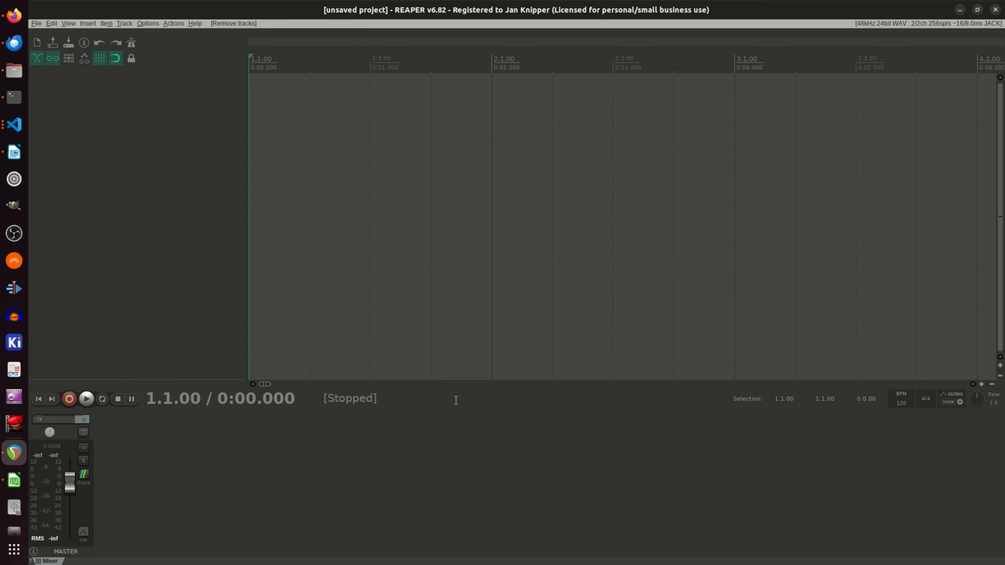
Step: In REAPER, import casio-pt1-piano.ogg into the empty project and enlarge its track height to show the note waveforms
left_click(89, 24)
left_click(102, 37)
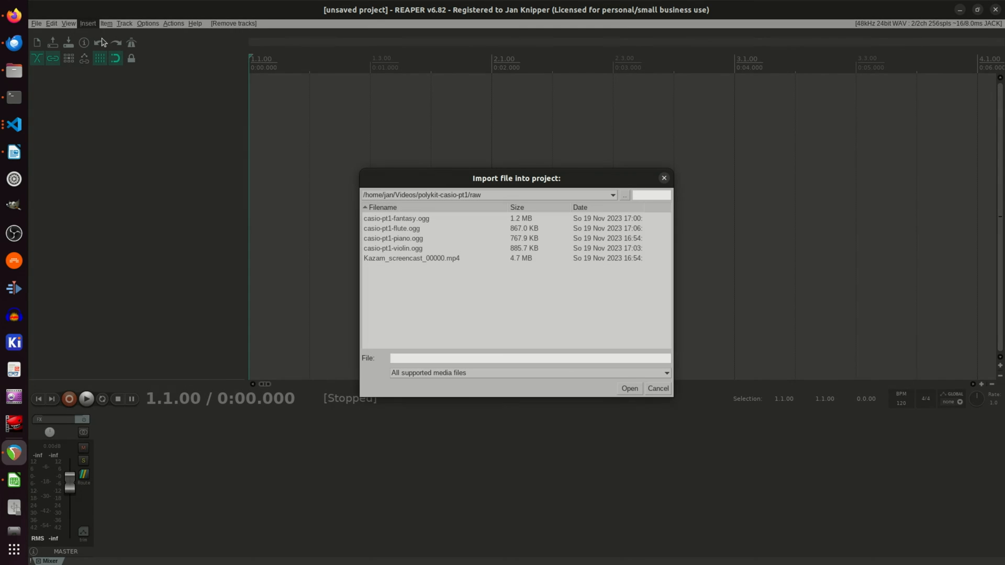
double_click(411, 242)
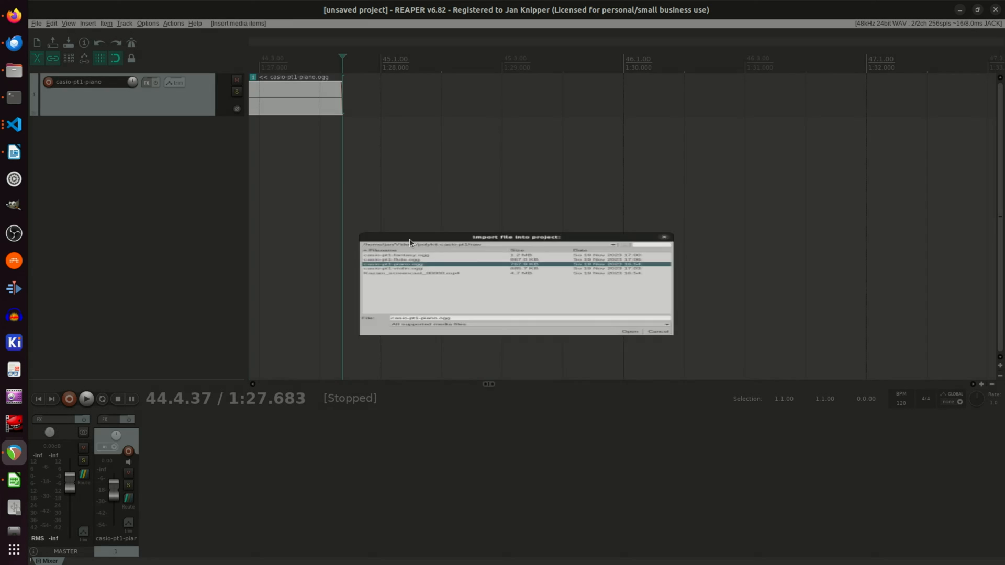
left_click_drag(489, 384, 285, 385)
left_click_drag(191, 116, 227, 304)
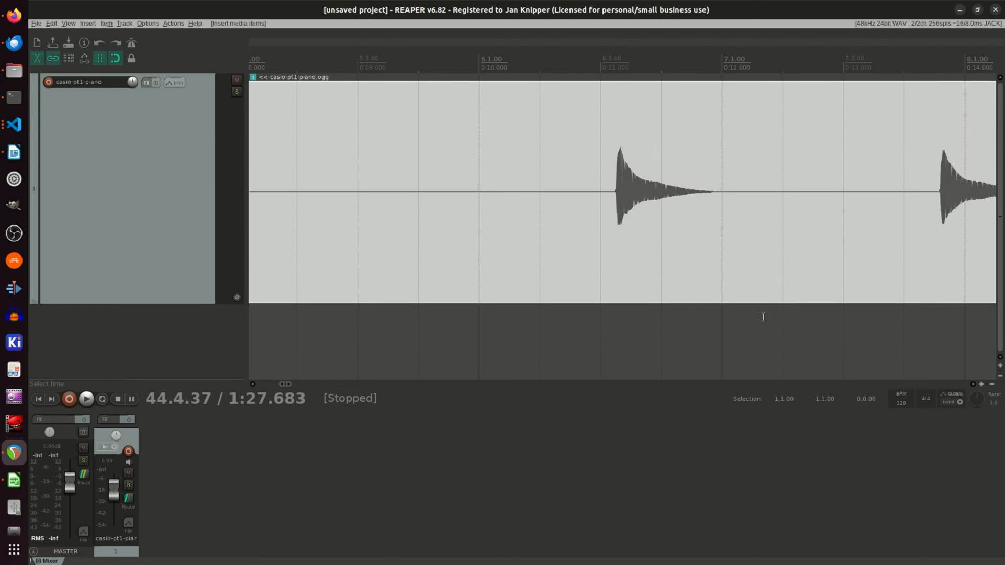
Step: Dynamic split the piano item where the gate opens and closes, with -60 dB threshold and 465 ms minimum slice length, removing silent areas
right_click(485, 149)
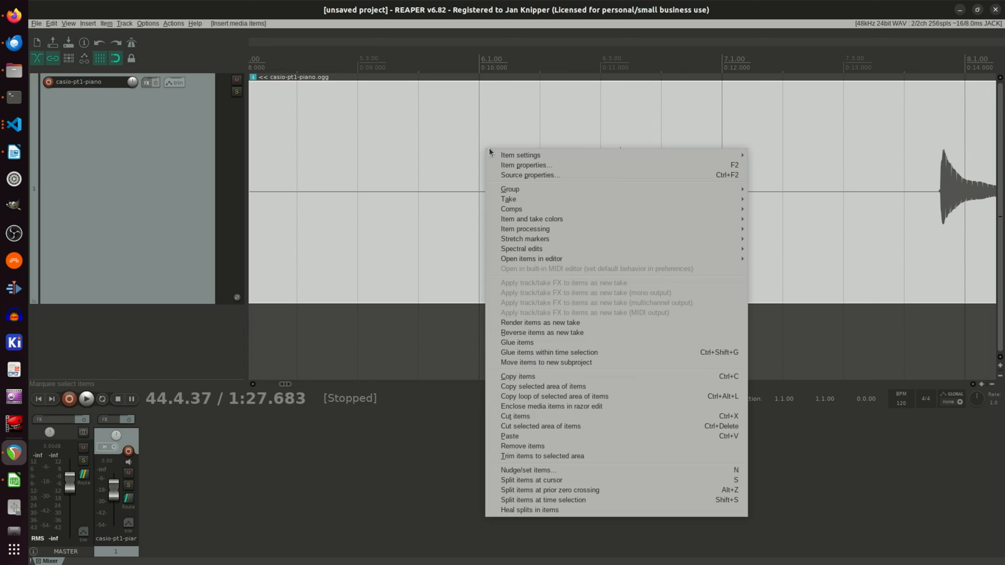
mouse_move(709, 230)
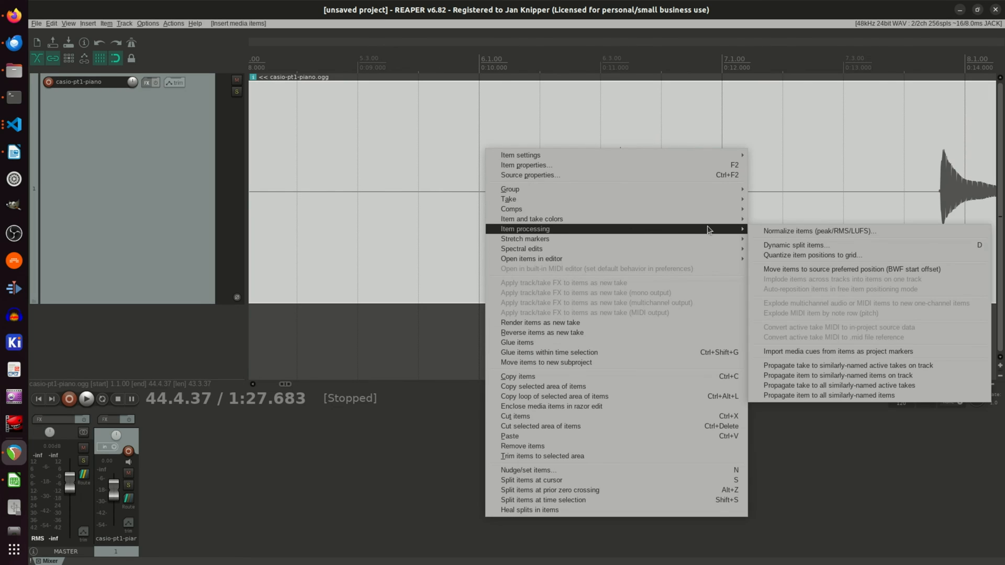
left_click(789, 246)
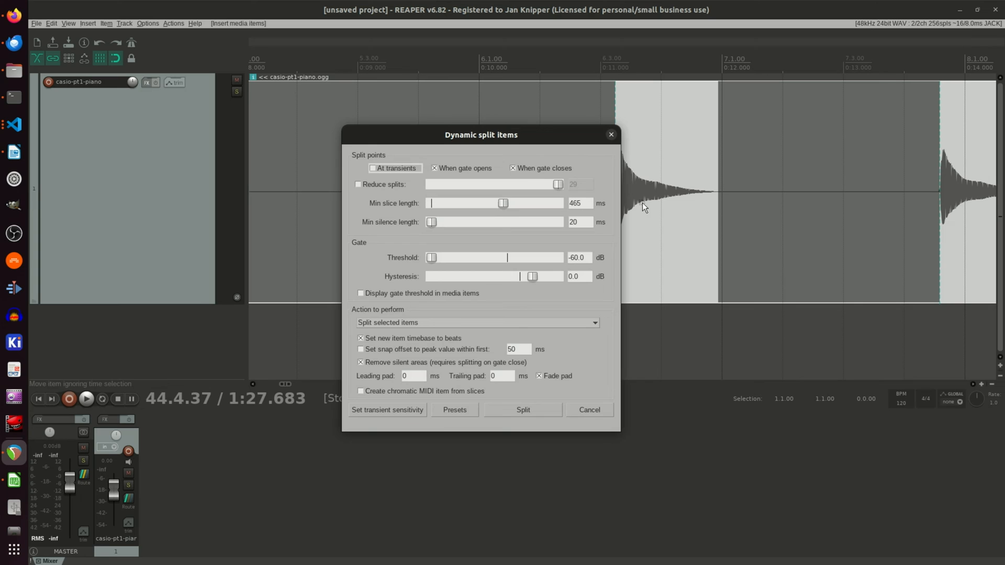
left_click_drag(502, 130, 533, 169)
double_click(489, 209)
left_click_drag(464, 298, 516, 299)
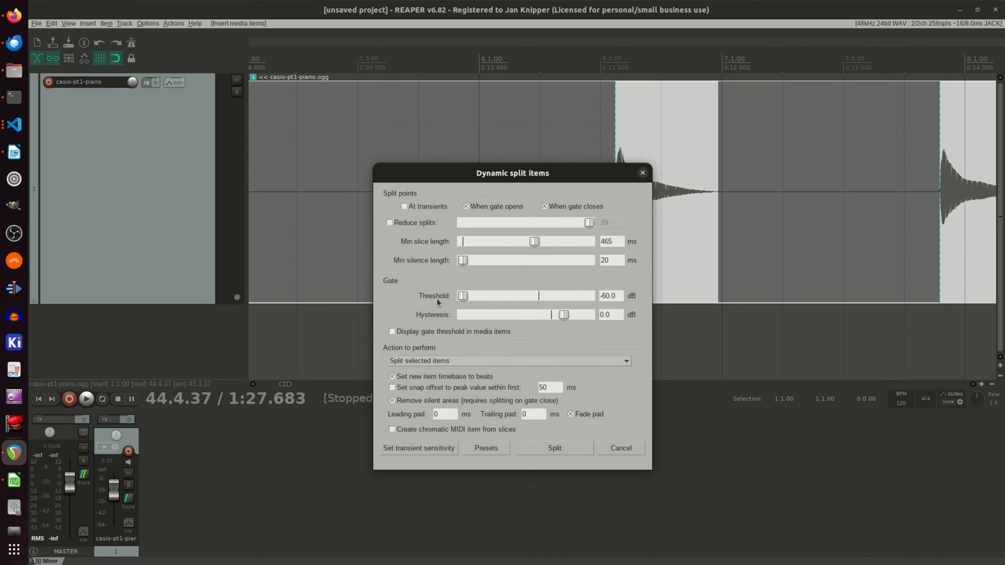
left_click_drag(513, 175, 746, 184)
left_click_drag(289, 384, 355, 394)
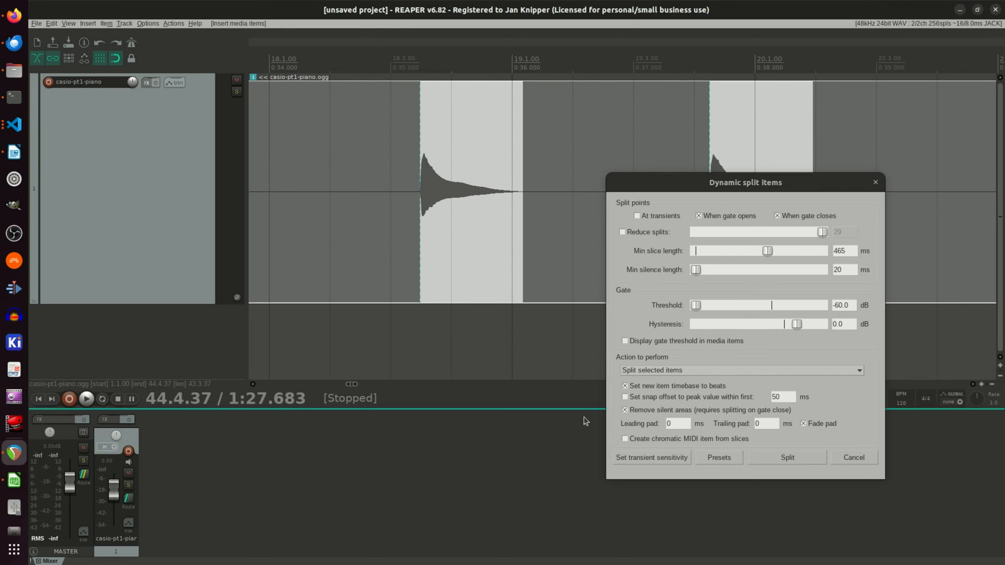
left_click(793, 458)
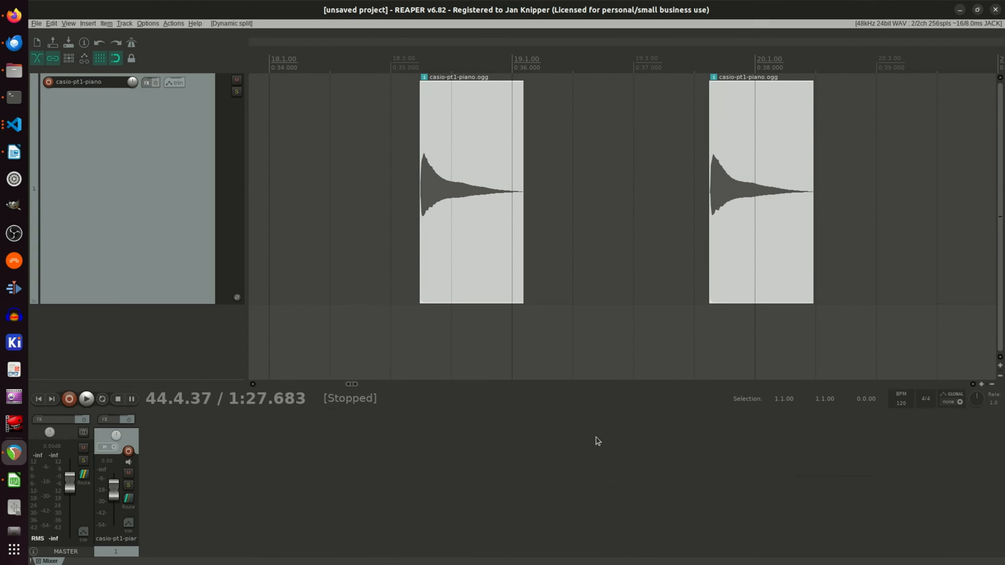
Step: Normalize each of the split piano items separately to a peak of -12 dB
right_click(478, 252)
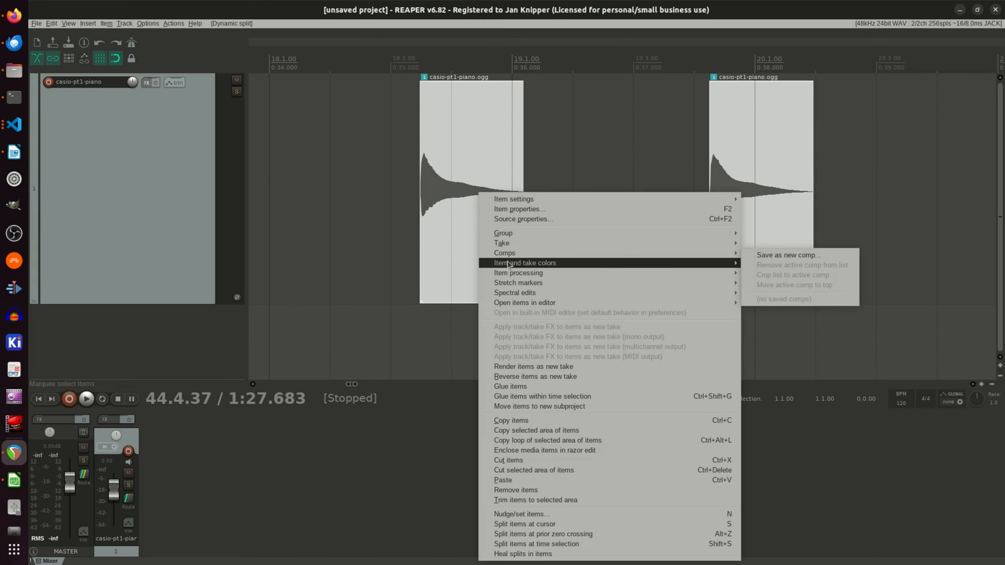
mouse_move(634, 273)
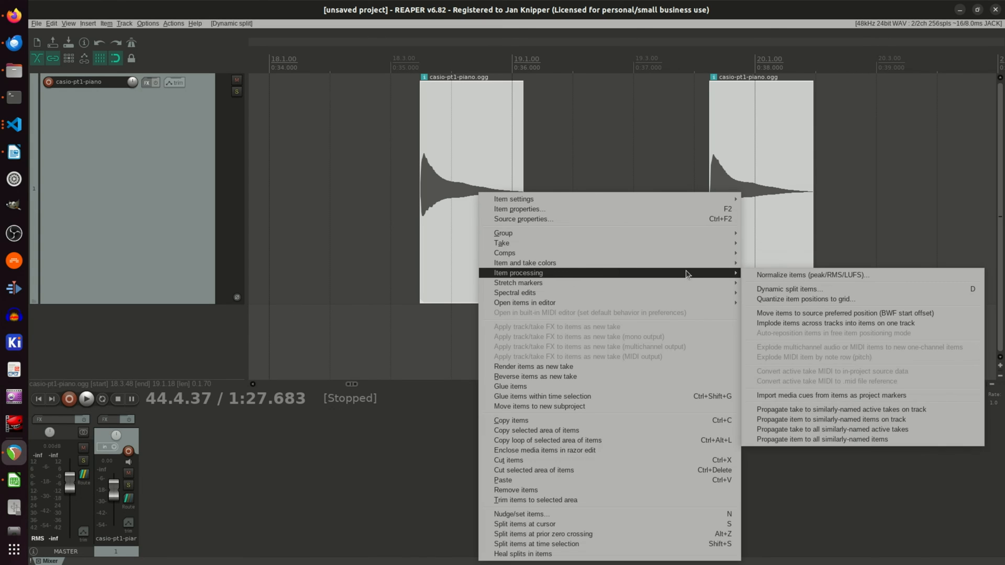
left_click(779, 275)
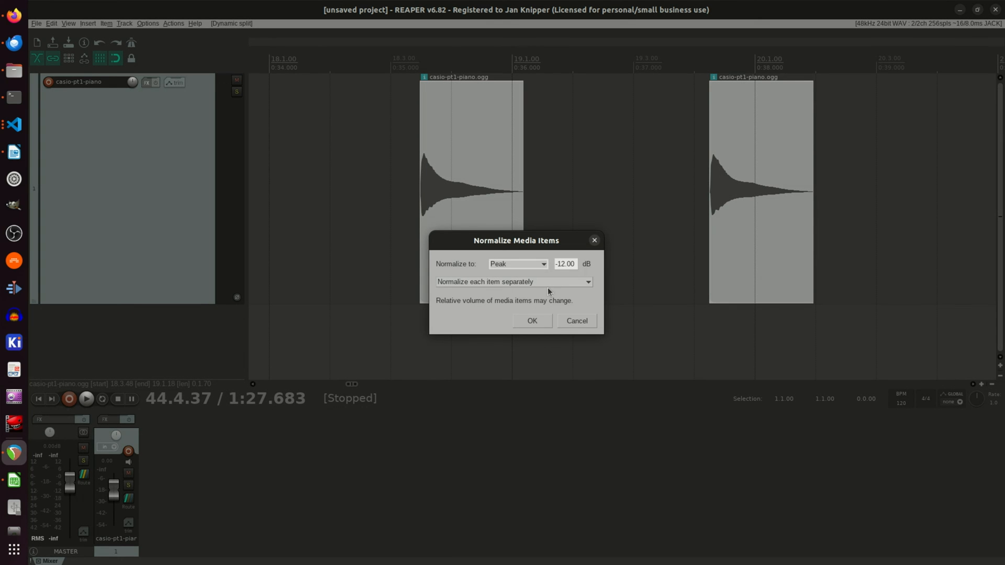
left_click(532, 321)
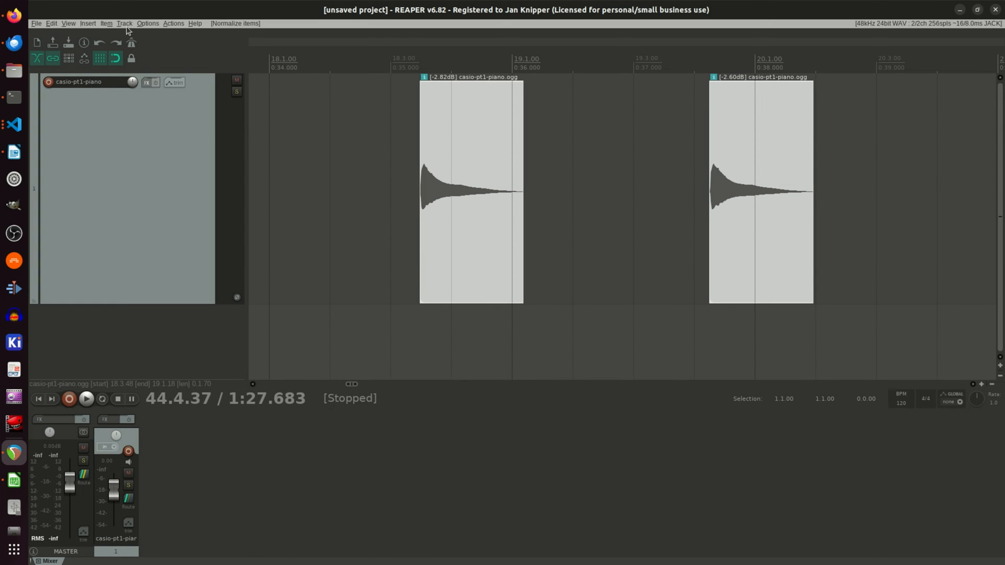
Step: Find the batch file converter by filtering the action list for "batch" and run it
left_click(174, 25)
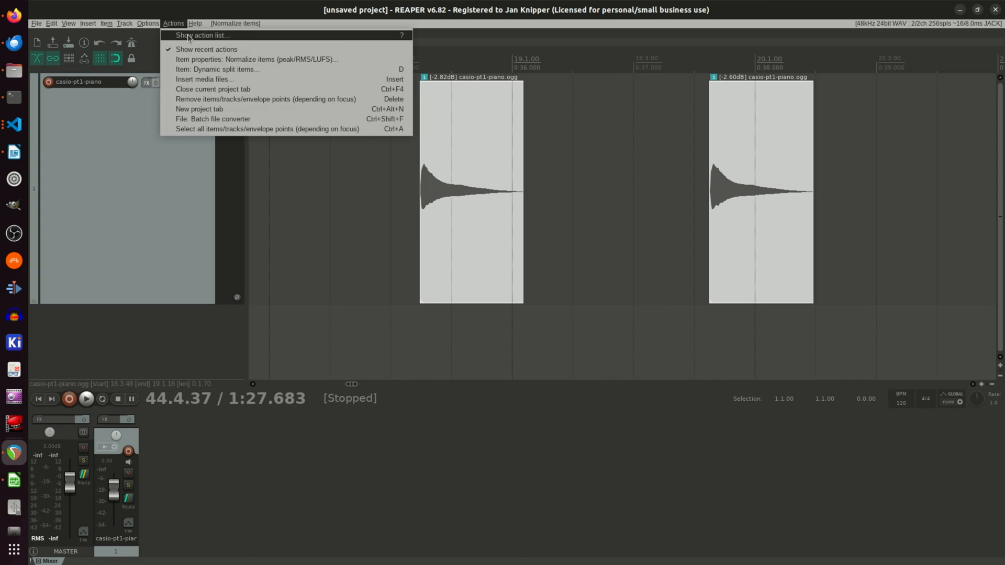
left_click(188, 36)
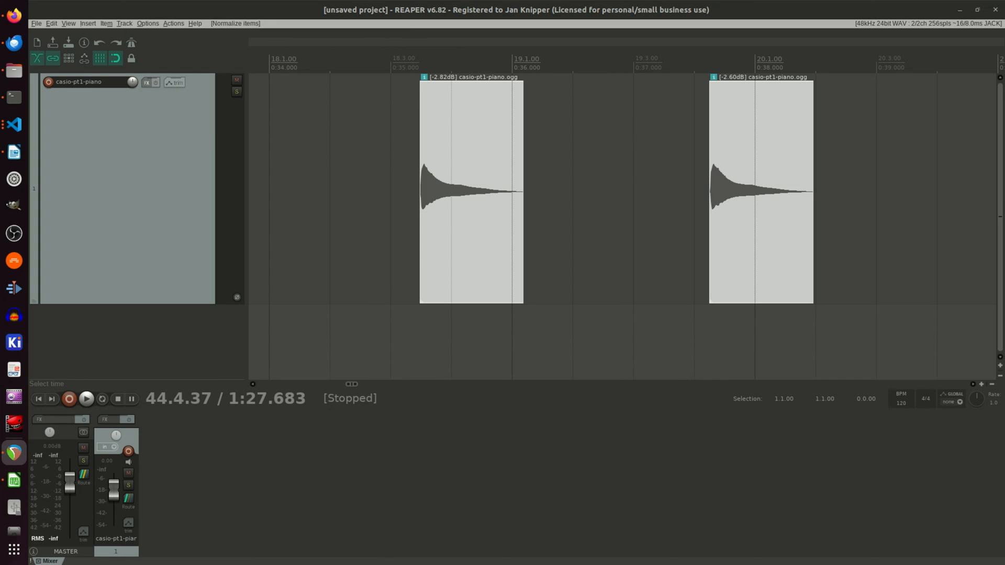
left_click_drag(1004, 123, 477, 182)
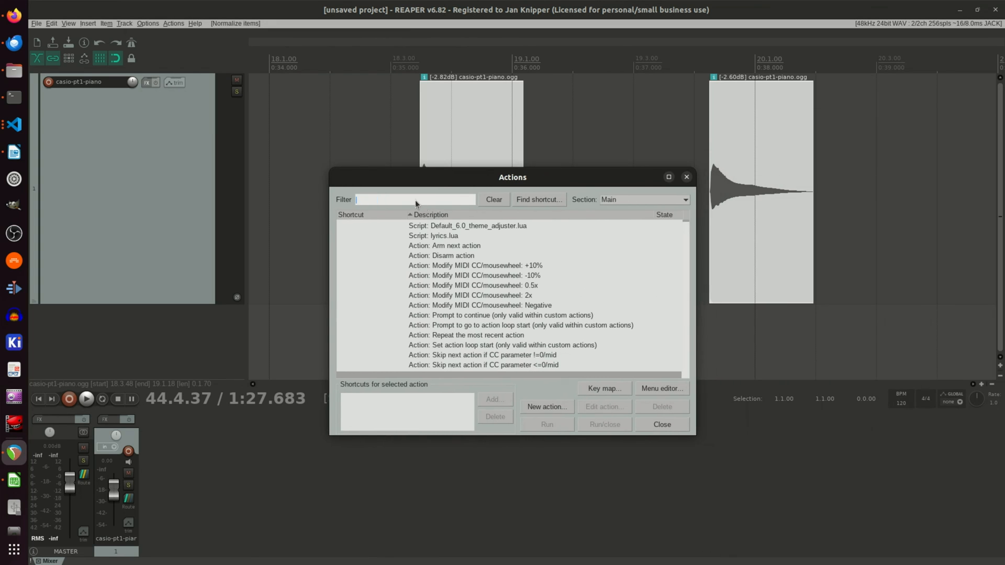
type("batch")
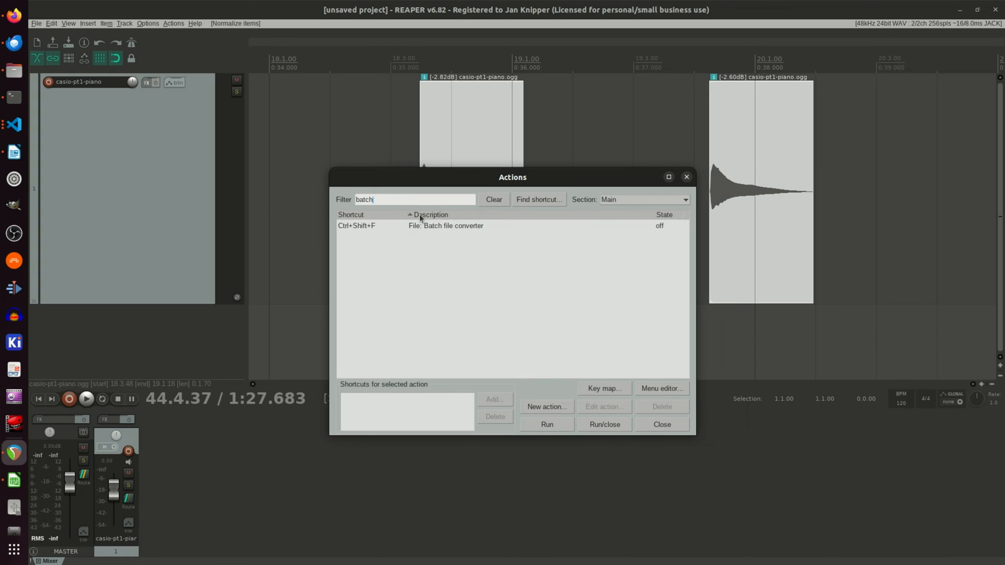
double_click(498, 225)
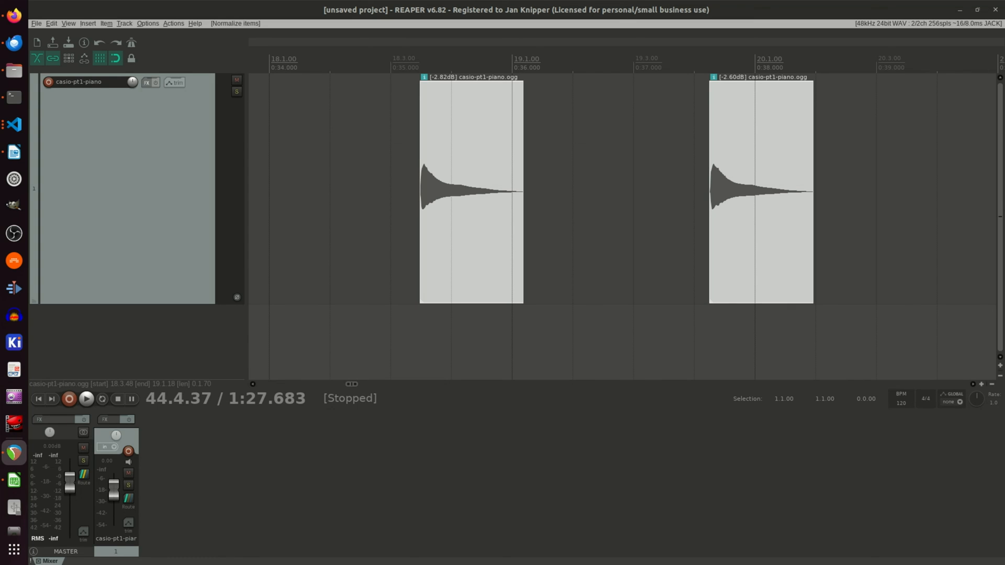
Step: Add the selected media items to the Batch File/Item Converter's input list
left_click_drag(1004, 8, 406, 102)
left_click(222, 263)
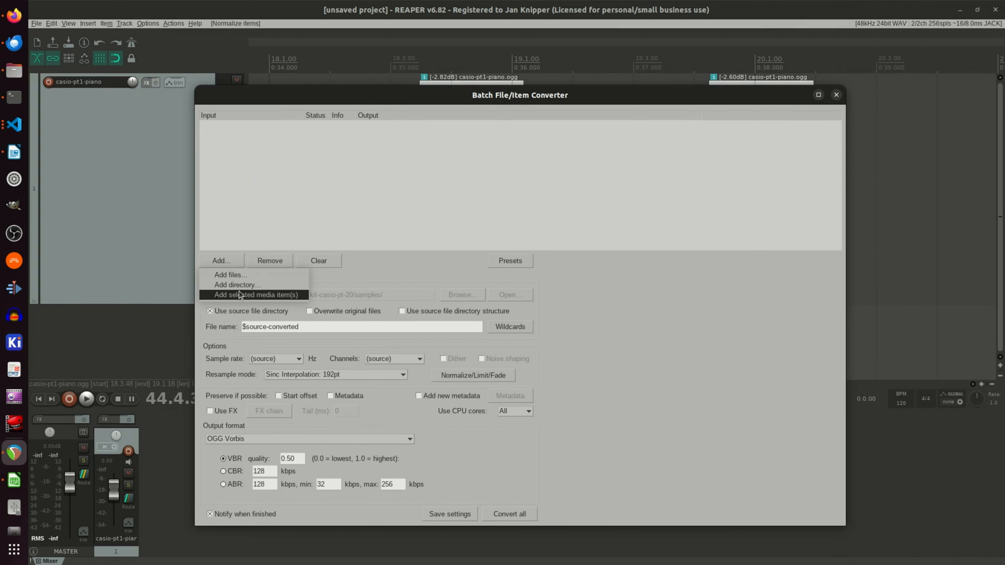
left_click(241, 295)
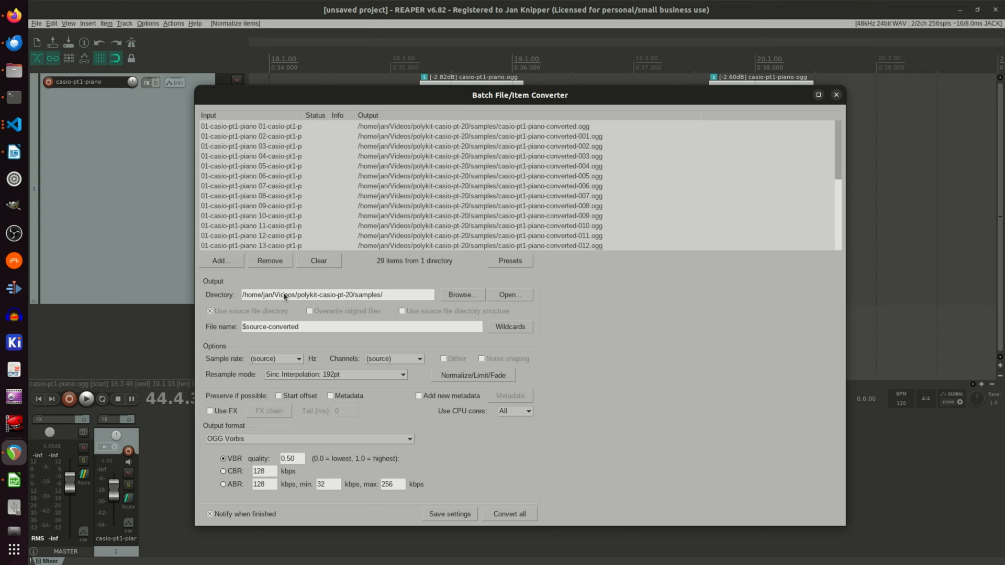
Step: Set the converter's output directory to the polykit-casio-pt1 folder inside Videos
left_click(463, 293)
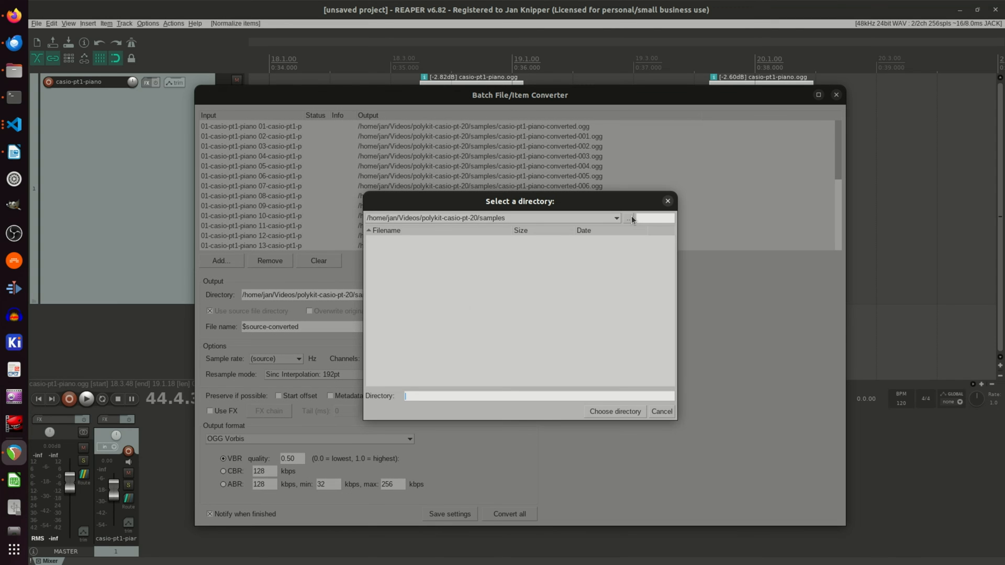
left_click(629, 220)
left_click(628, 221)
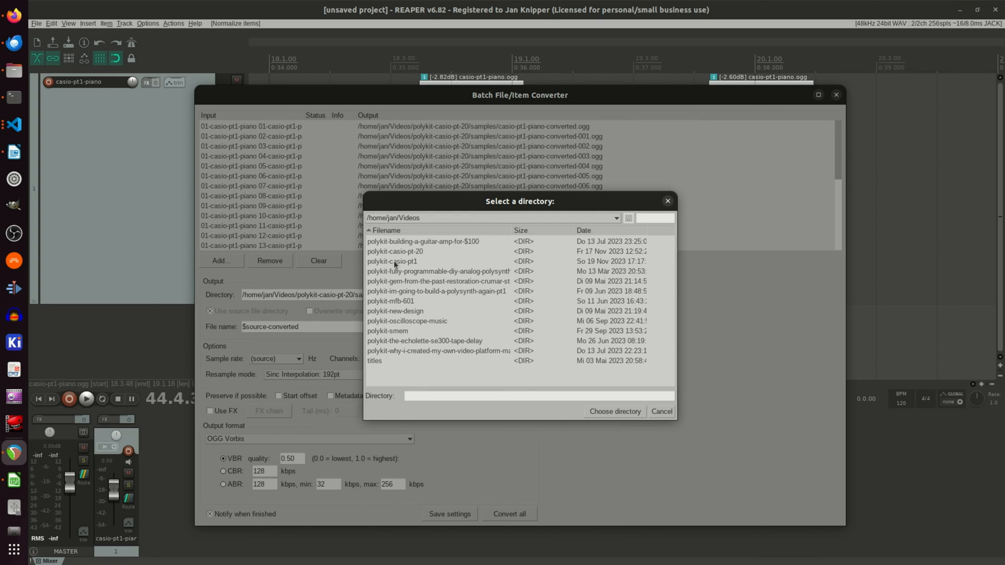
double_click(432, 260)
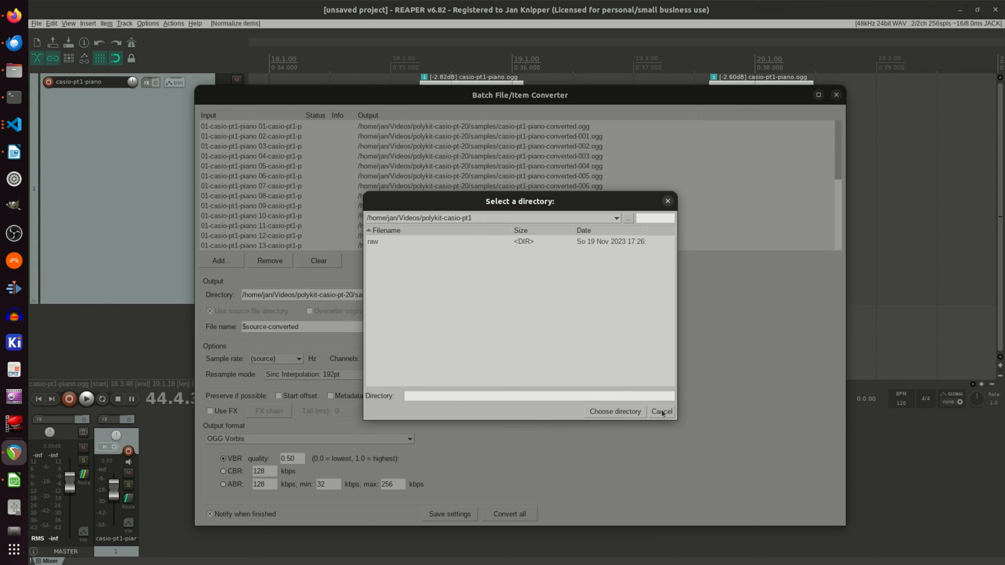
left_click(637, 412)
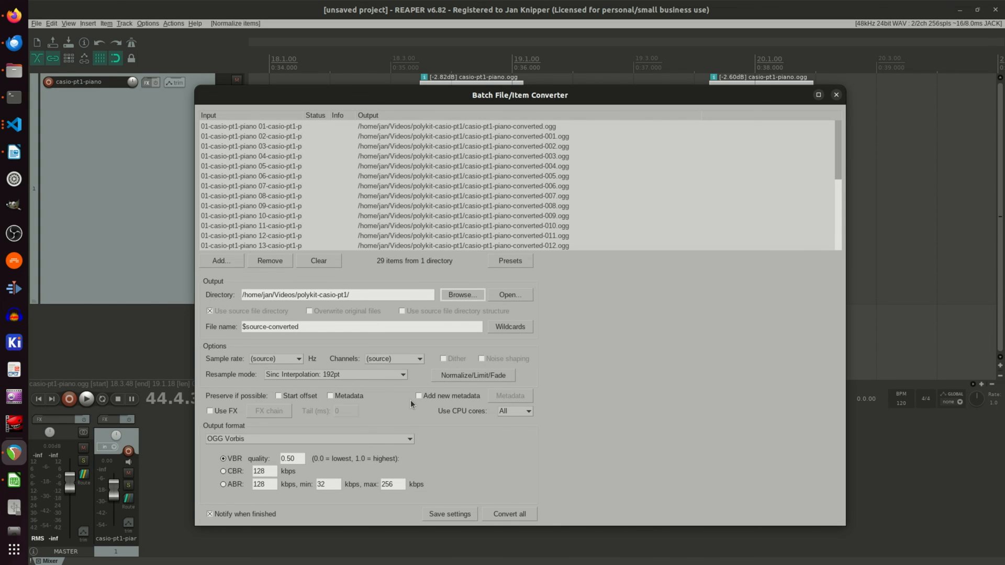
Step: Choose OGG Vorbis as the output format and convert all the listed items
left_click(371, 439)
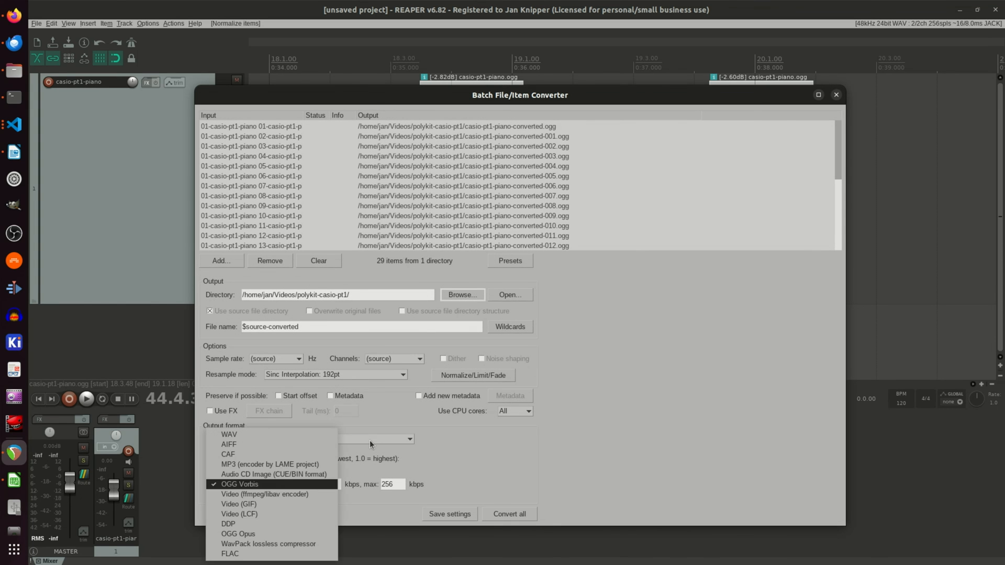
left_click(281, 485)
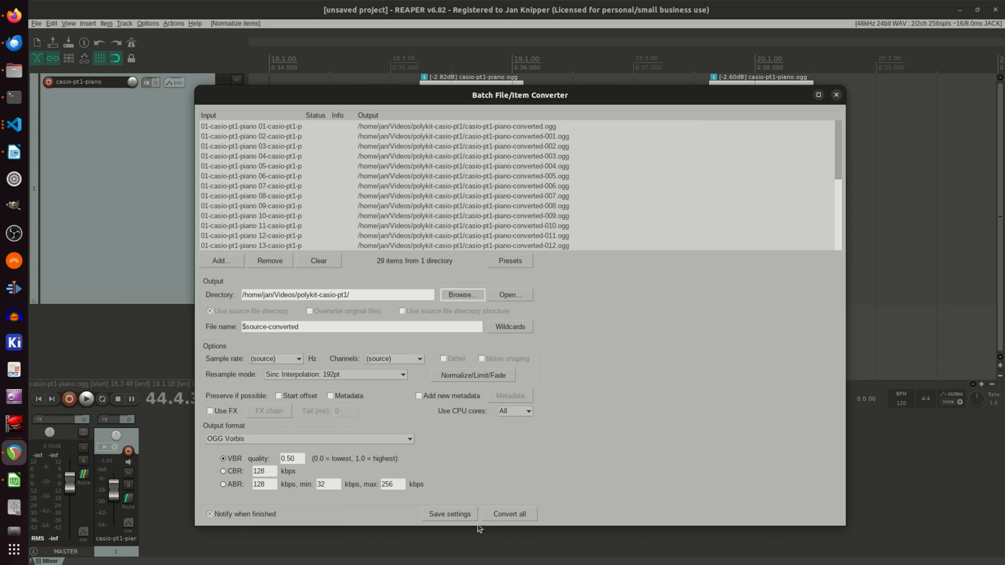
left_click(507, 511)
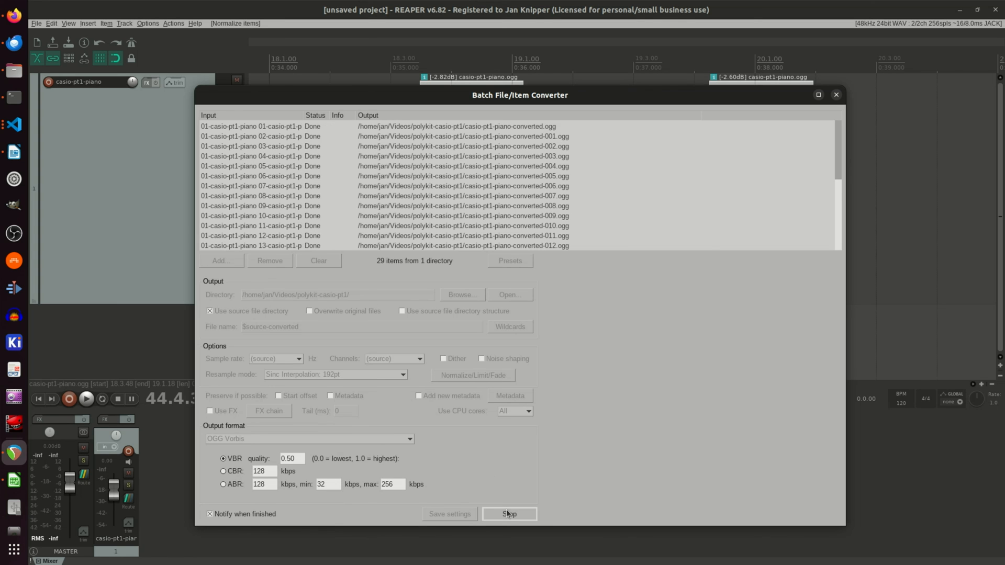